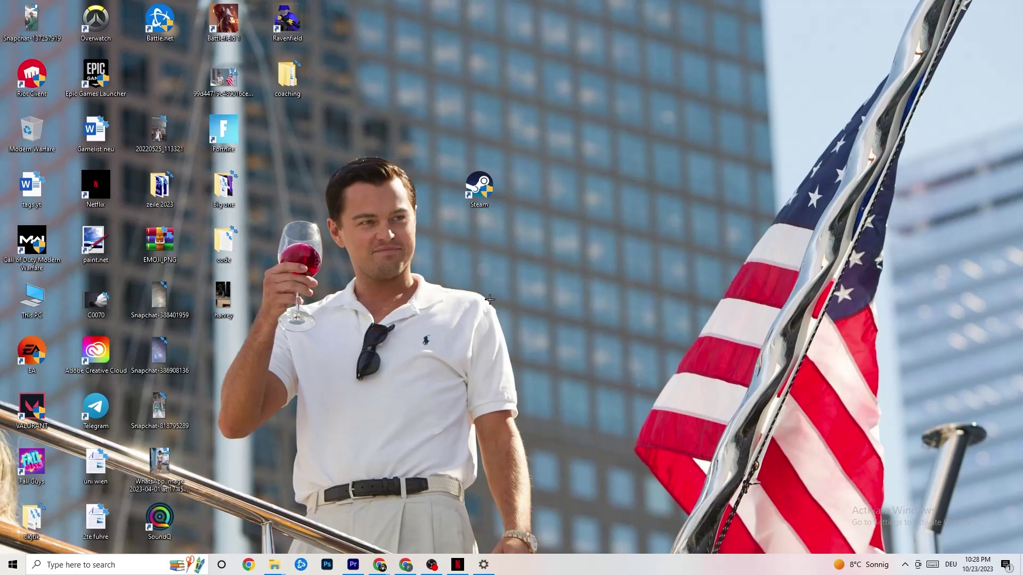
Open Task Manager maximized from the taskbar and end the Google Chrome task.
right_click(565, 572)
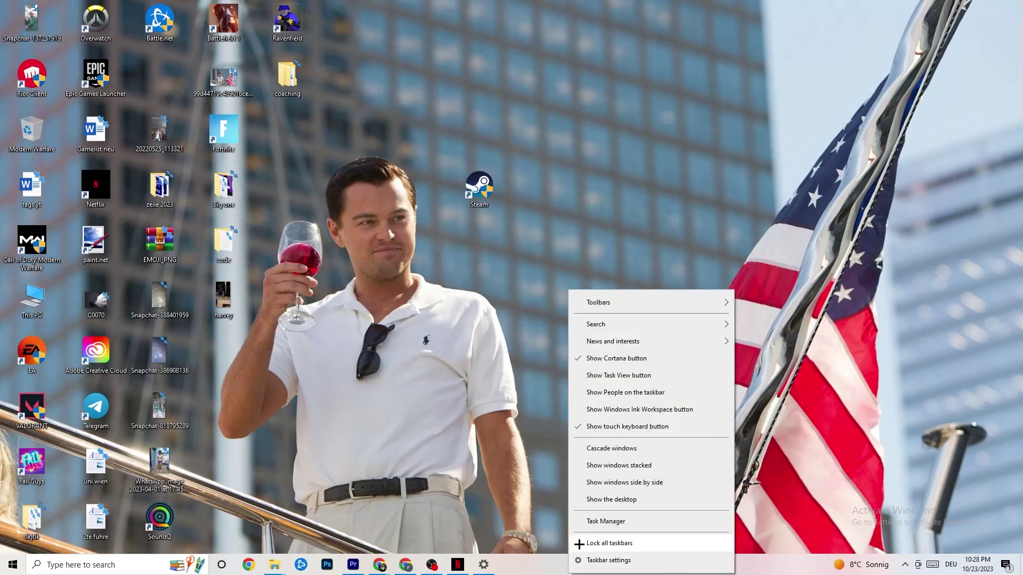
left_click(612, 522)
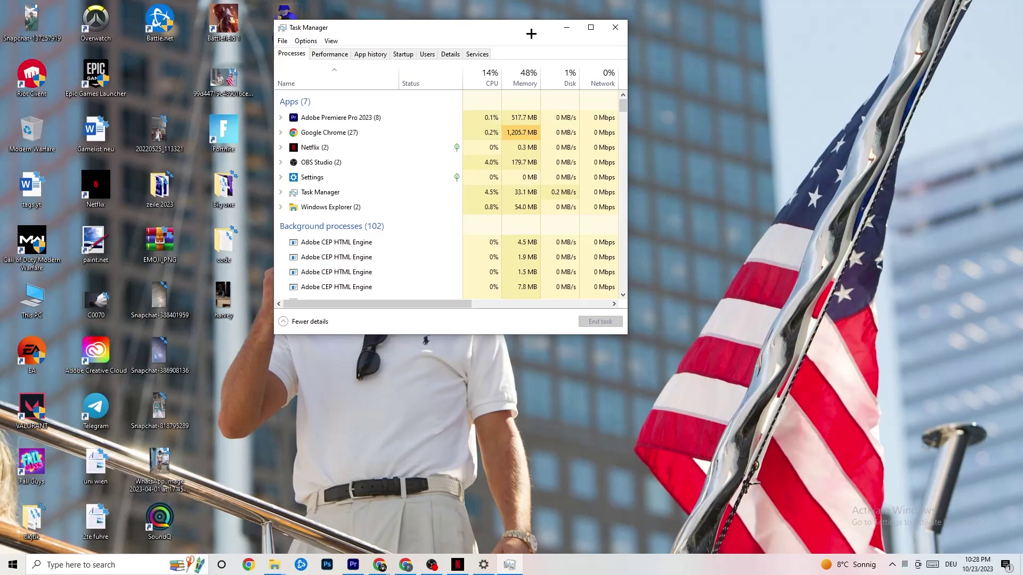
left_click(590, 27)
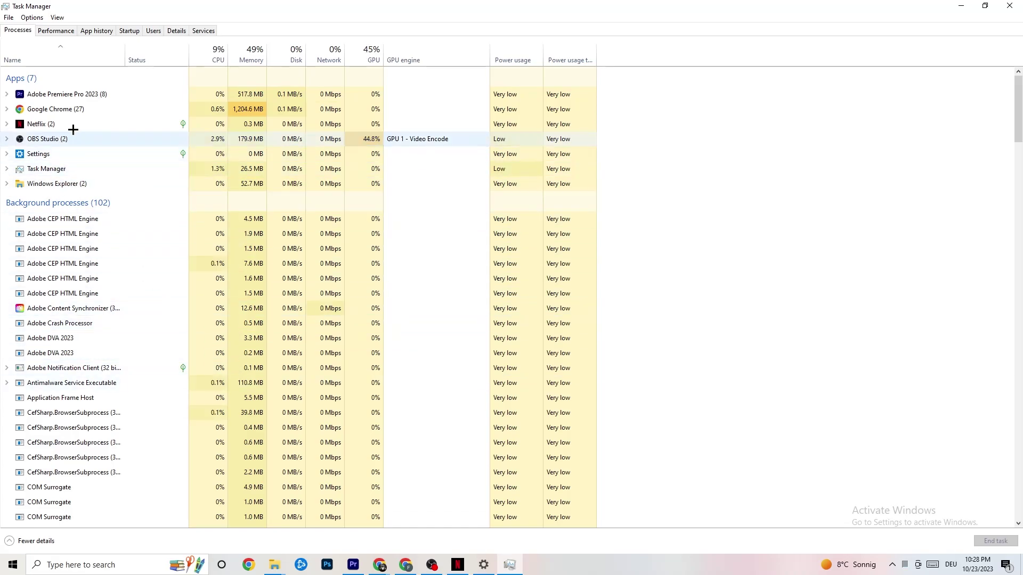
right_click(74, 109)
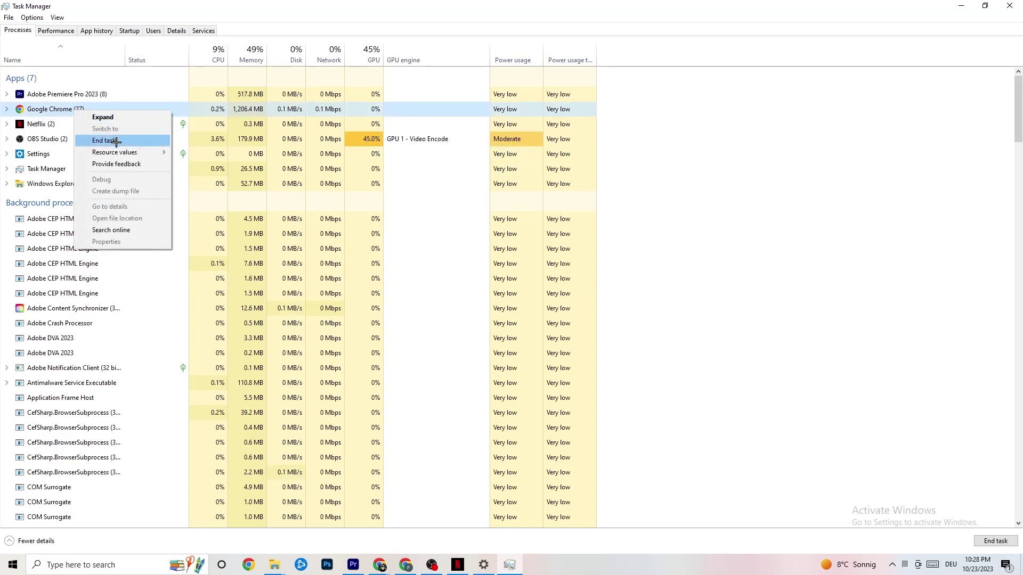
left_click(676, 135)
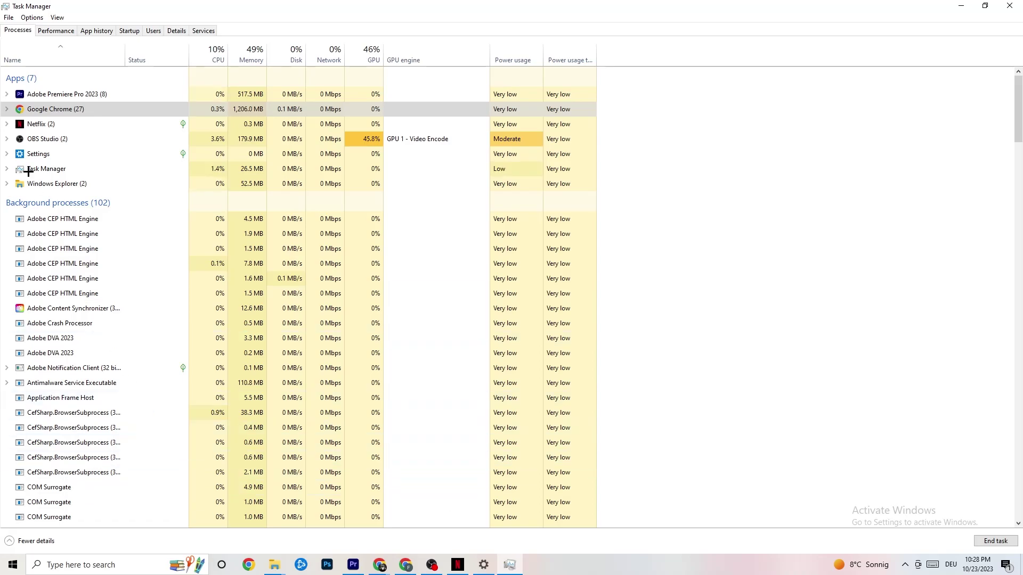
Set Adobe Premiere Pro's priority to Realtime in the Details tab, then show the Startup list.
left_click(177, 30)
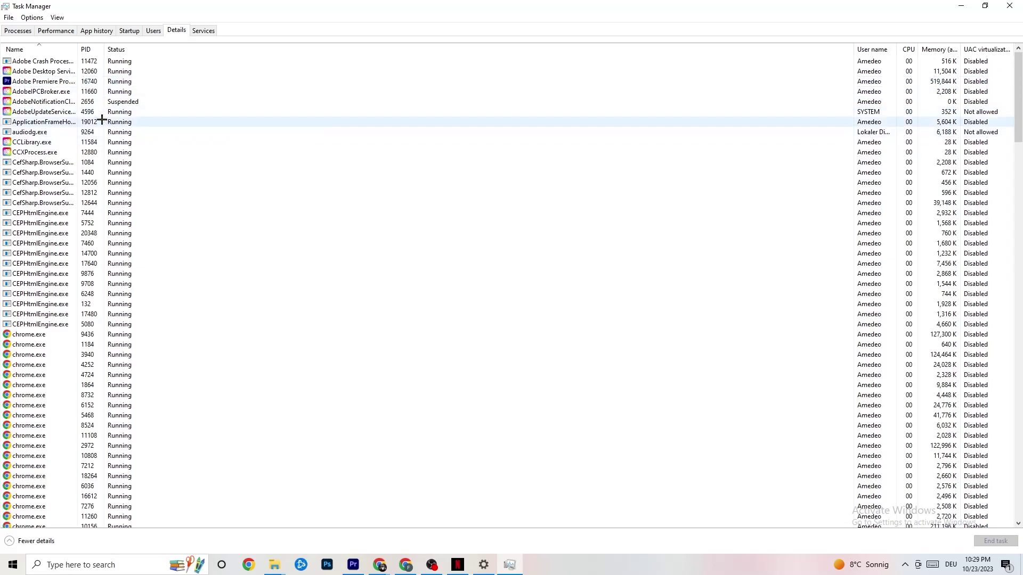
right_click(56, 83)
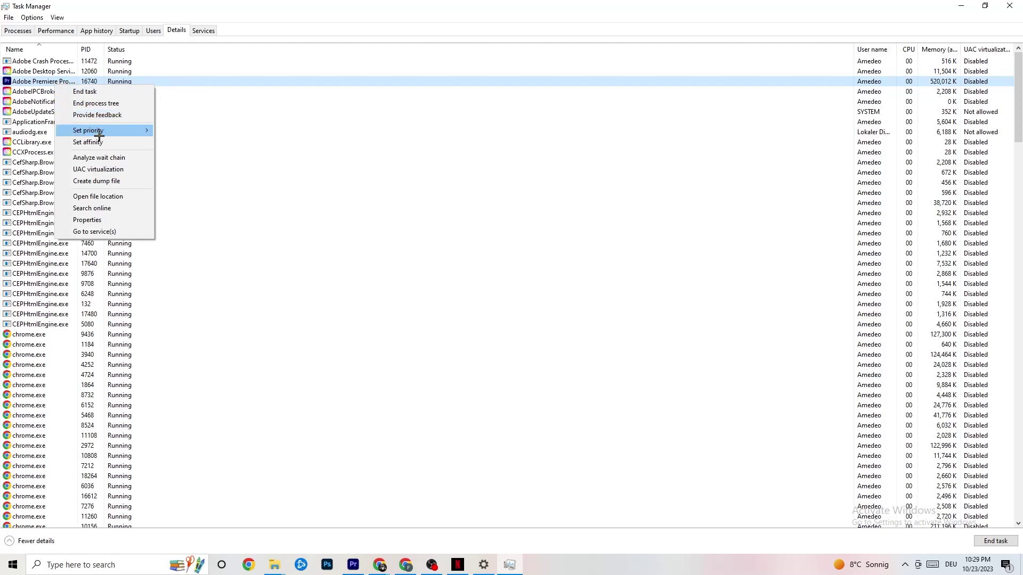
mouse_move(99, 136)
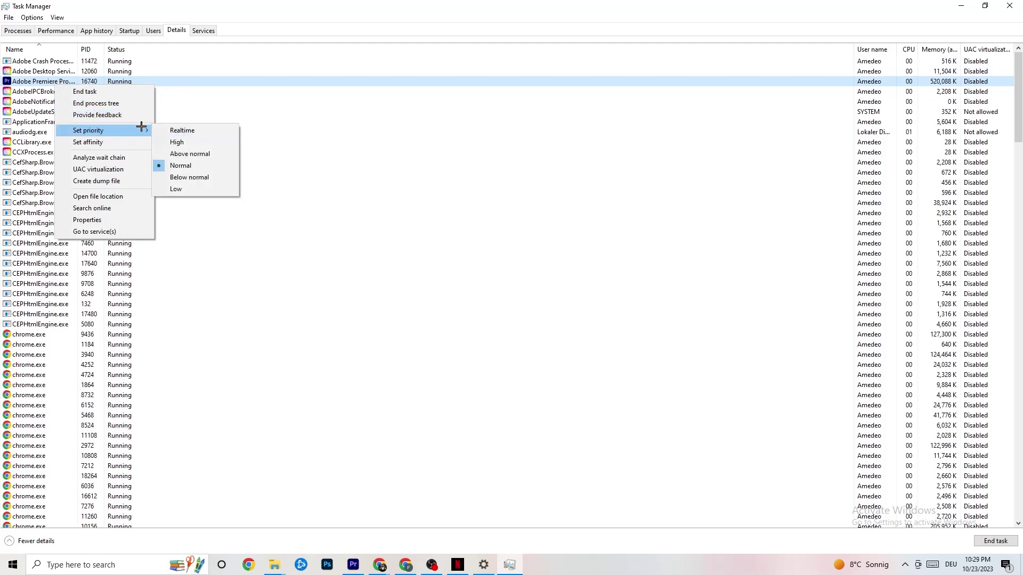
mouse_move(142, 126)
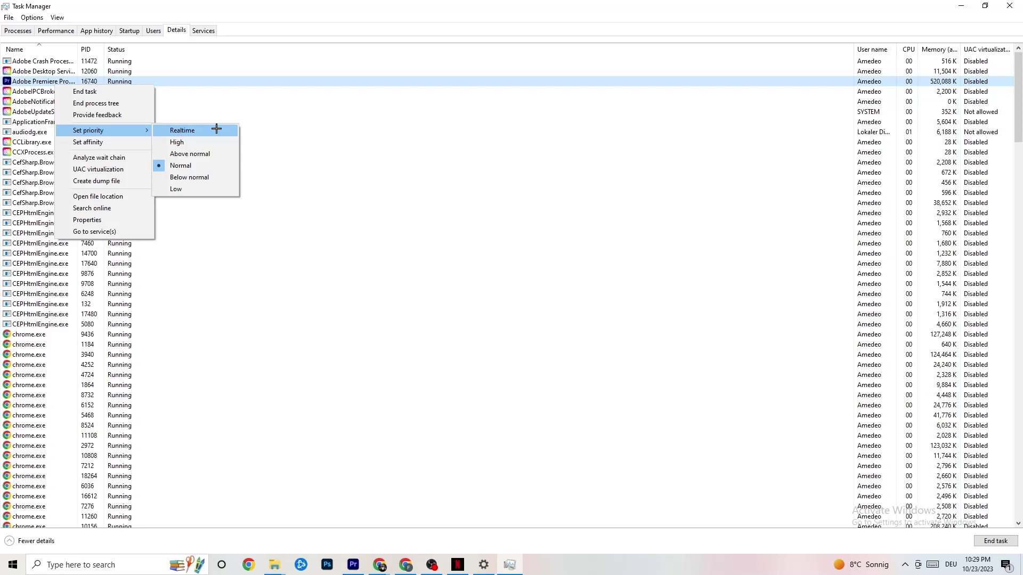
left_click(277, 113)
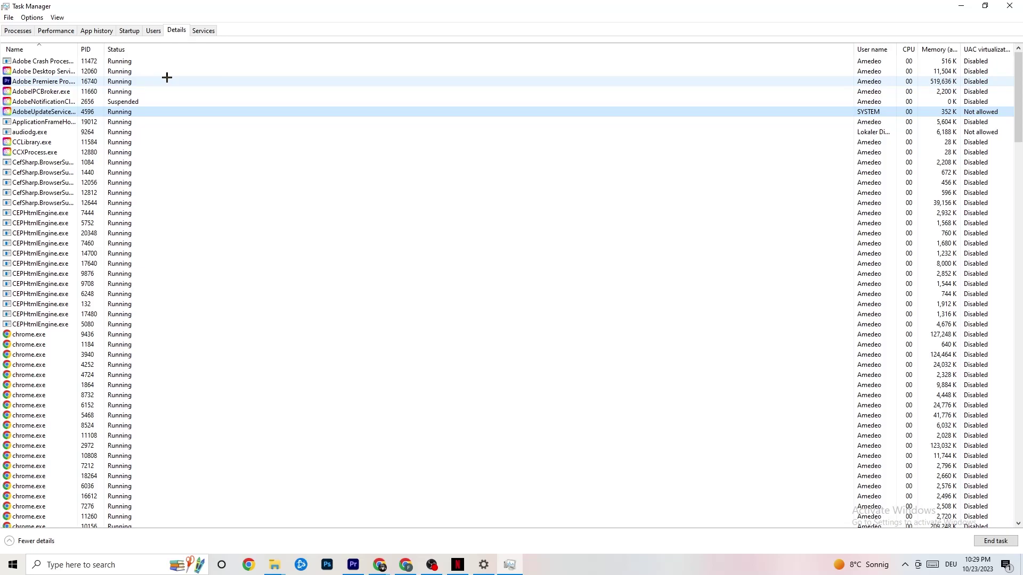
left_click(130, 31)
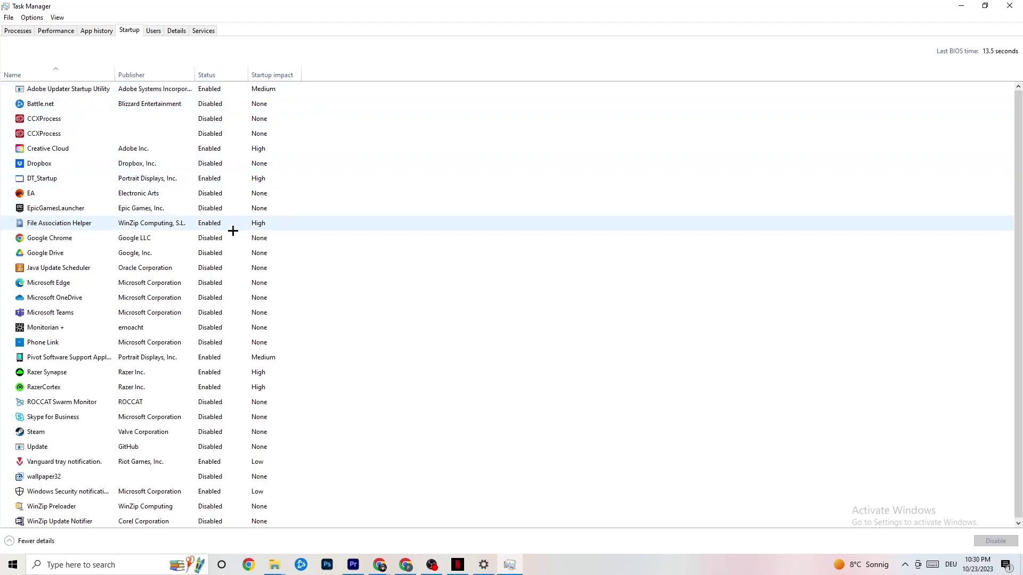
Disable Razer Synapse at startup, close Task Manager, and start a Windows search.
right_click(208, 373)
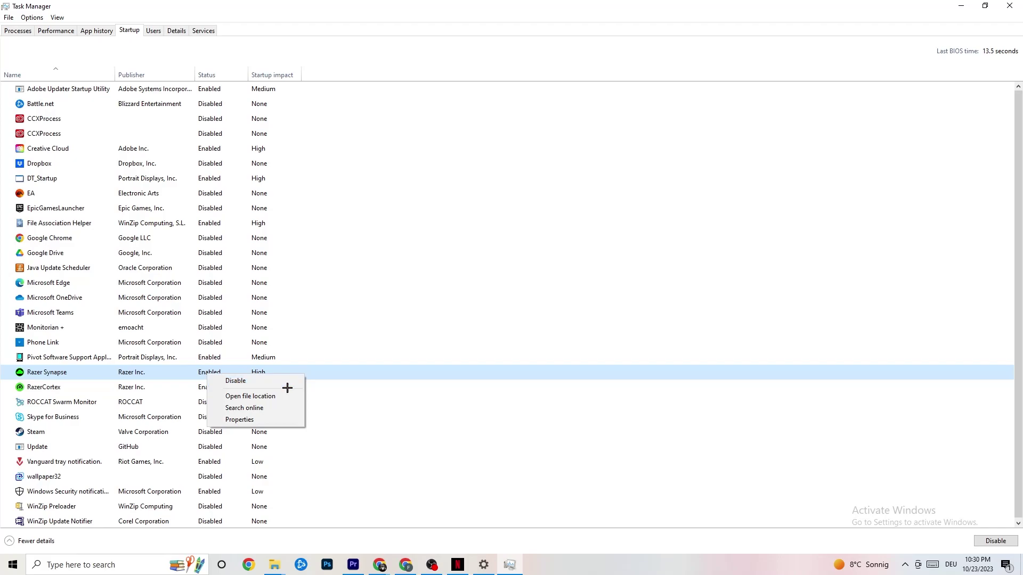
left_click(527, 54)
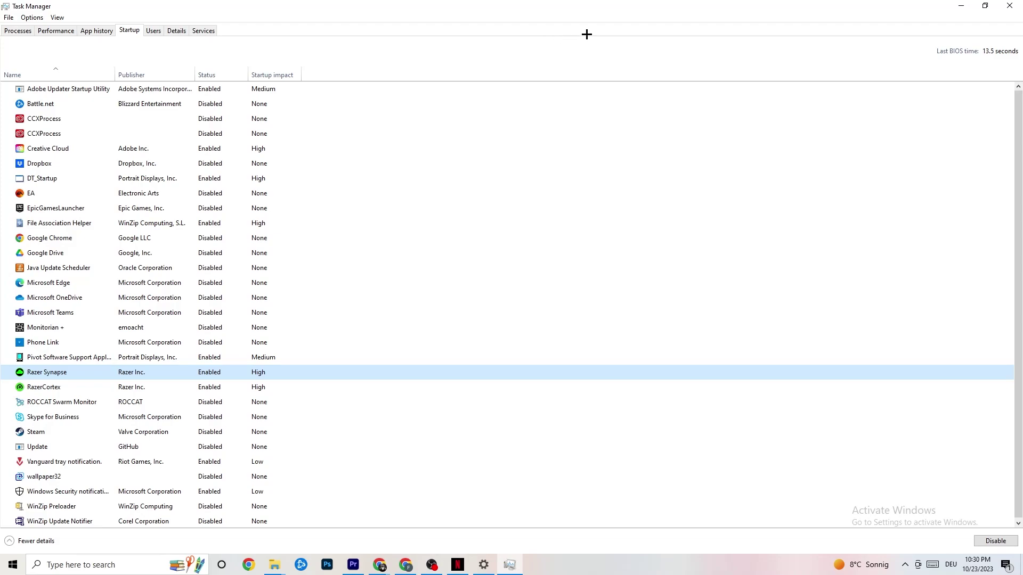
left_click(1004, 5)
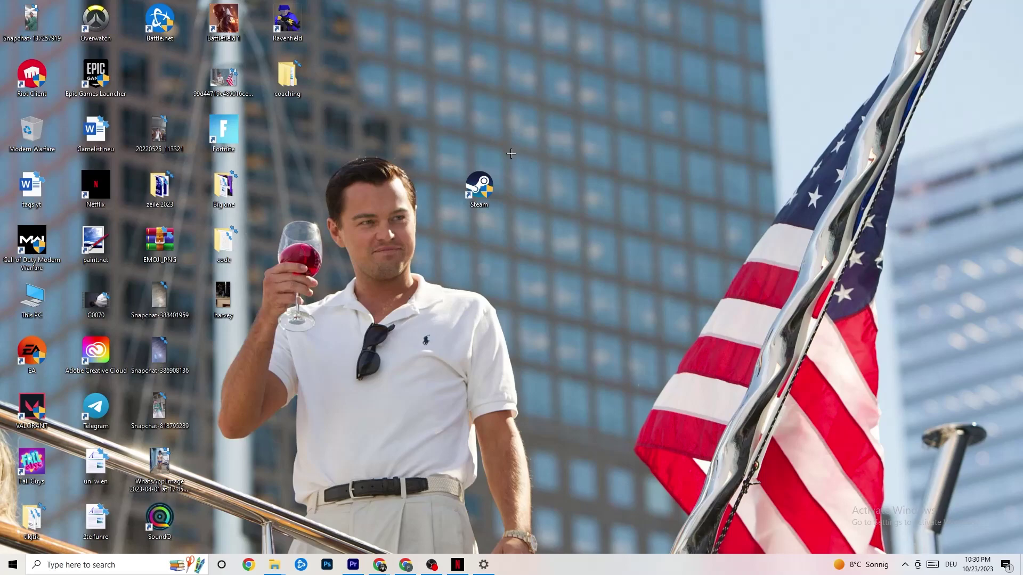
left_click(37, 564)
In Settings > System, keep display scale at 100% and view Power & sleep.
left_click(9, 568)
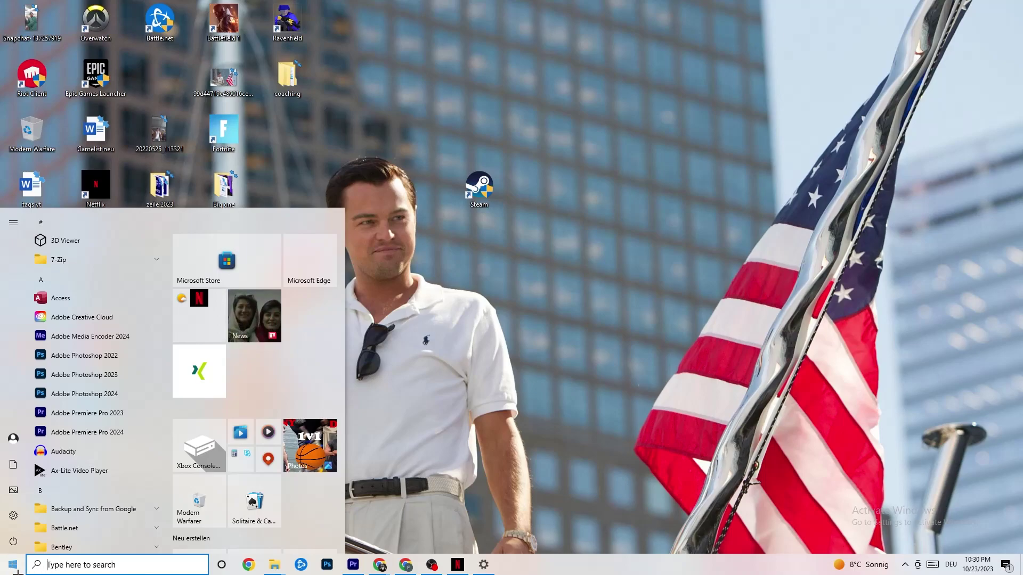
left_click(13, 516)
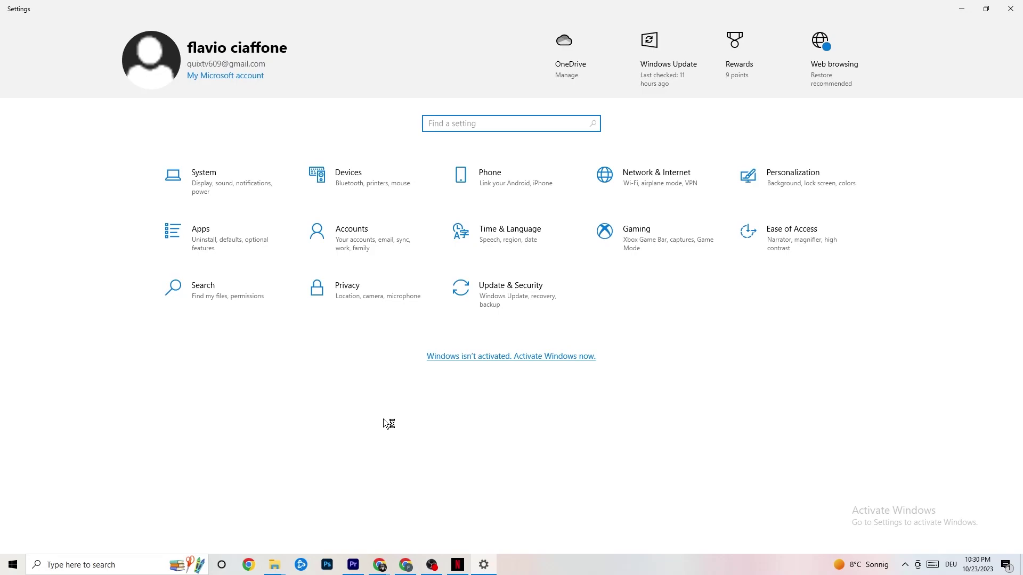
left_click(222, 180)
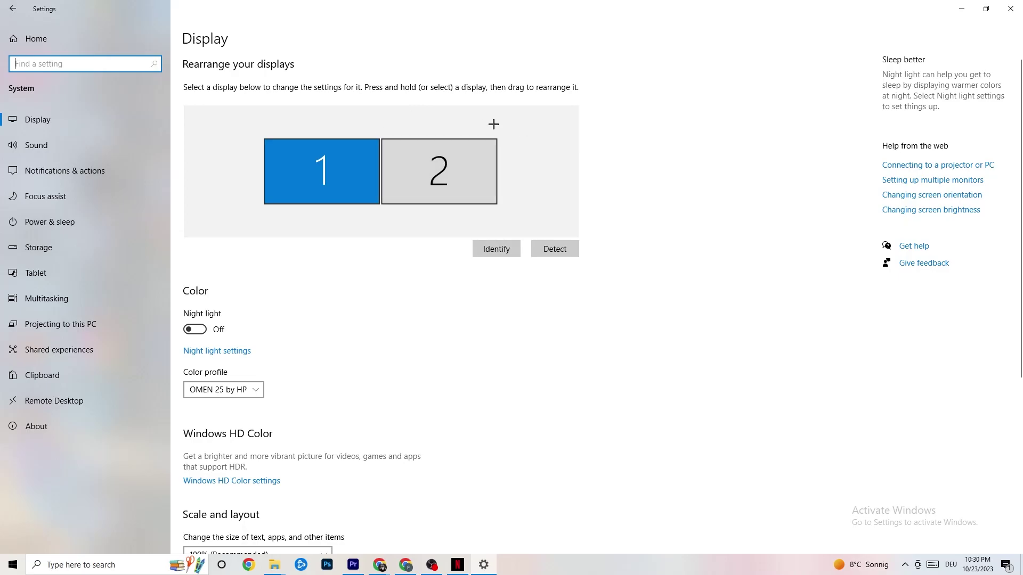
scroll(498, 120, "down", 5)
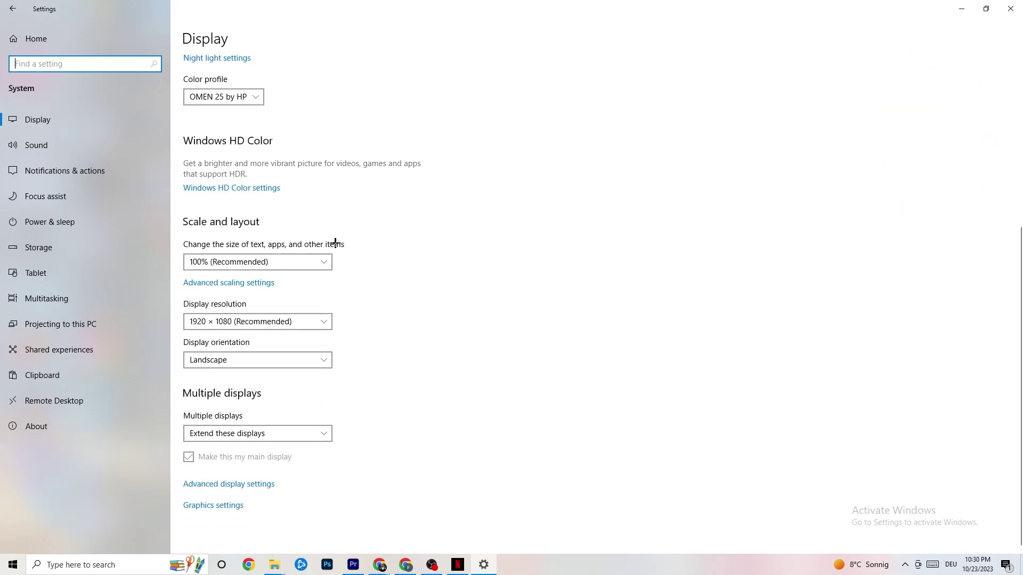
left_click(292, 261)
left_click(407, 206)
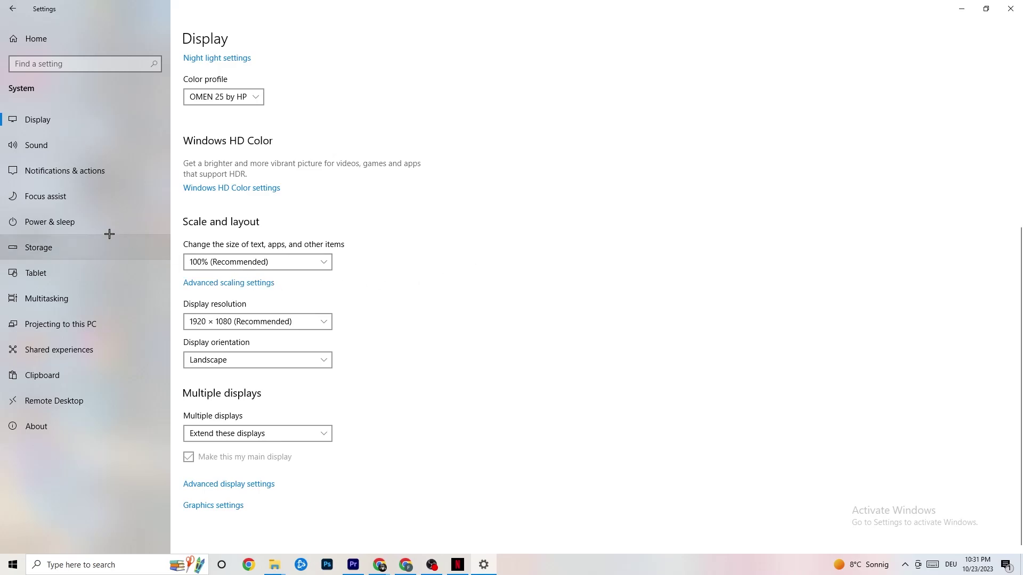
left_click(64, 220)
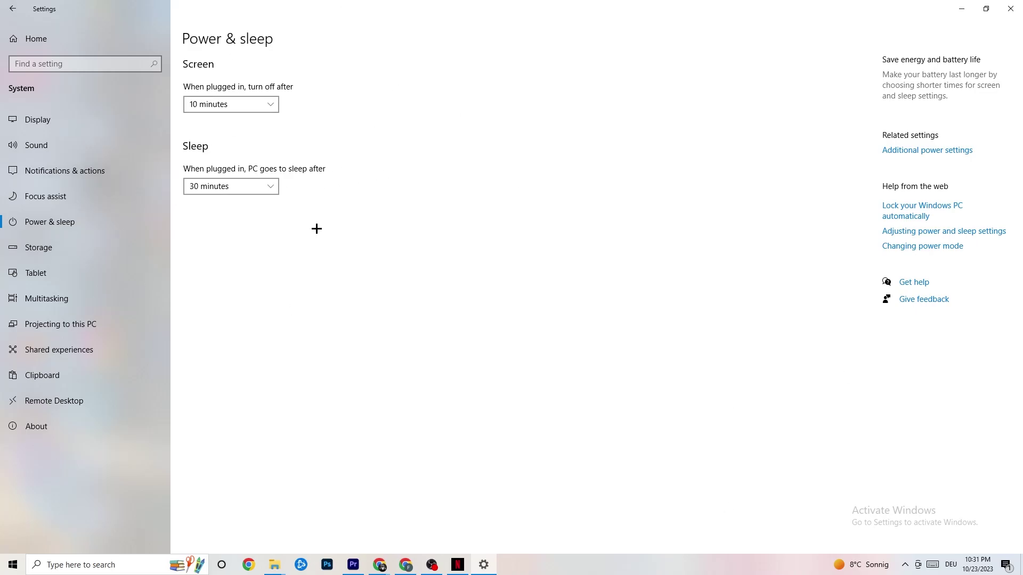
Check and close the additional Power Options window, then view the Storage page.
left_click(945, 151)
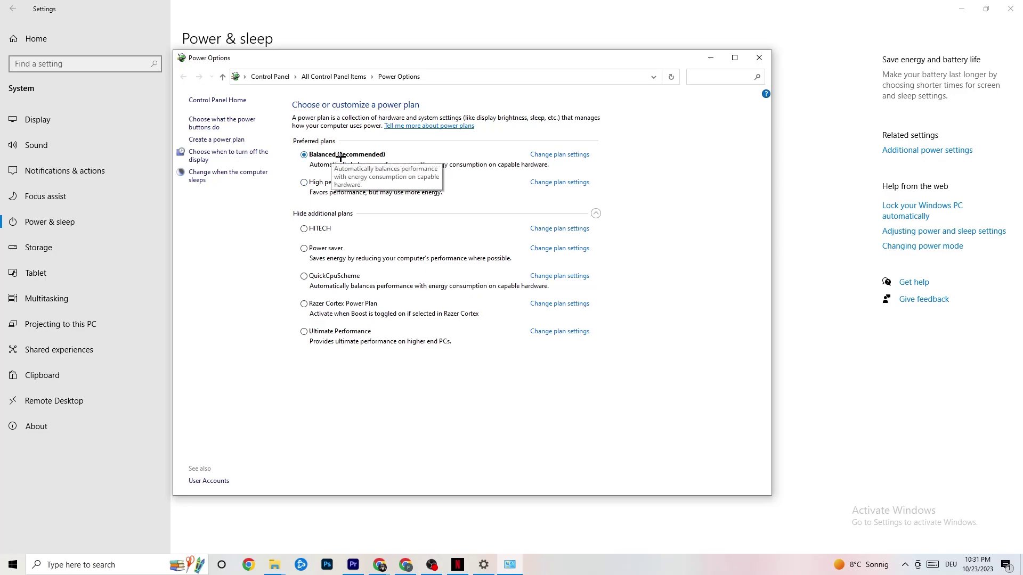
left_click(758, 57)
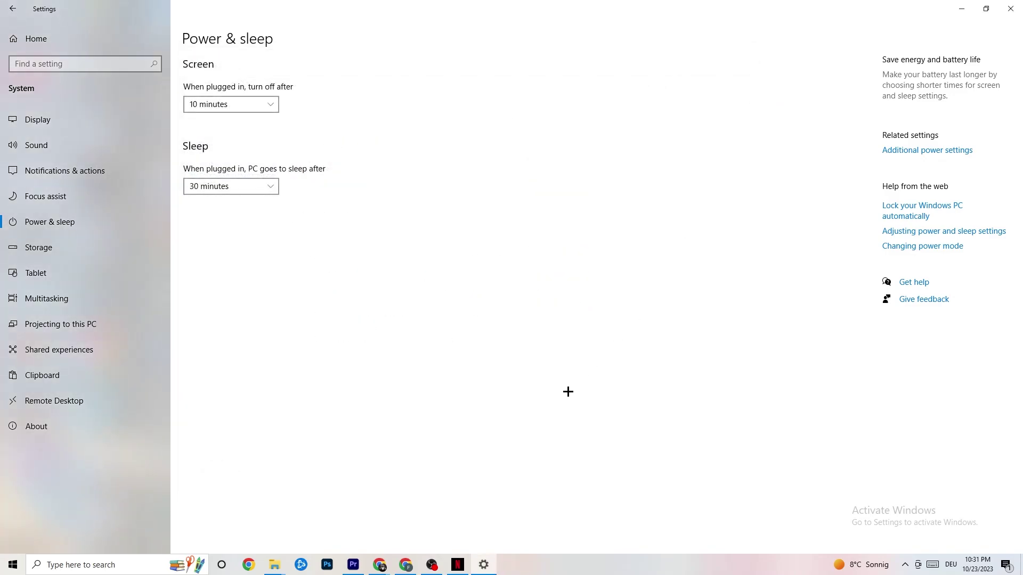
left_click(75, 250)
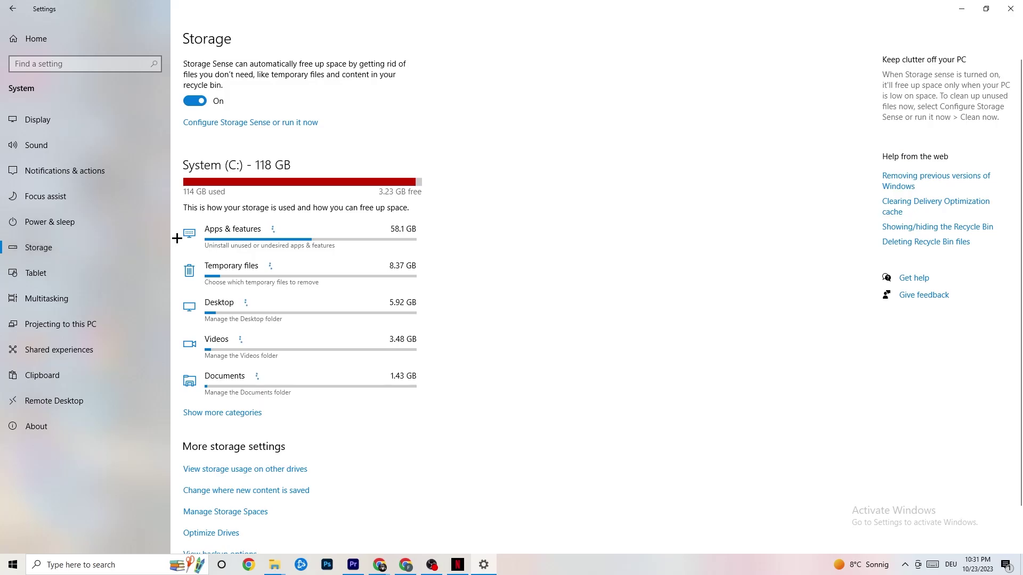
Keep Storage Sense running every week with 14-day recycle bin cleanup, then return to Settings home.
left_click(241, 125)
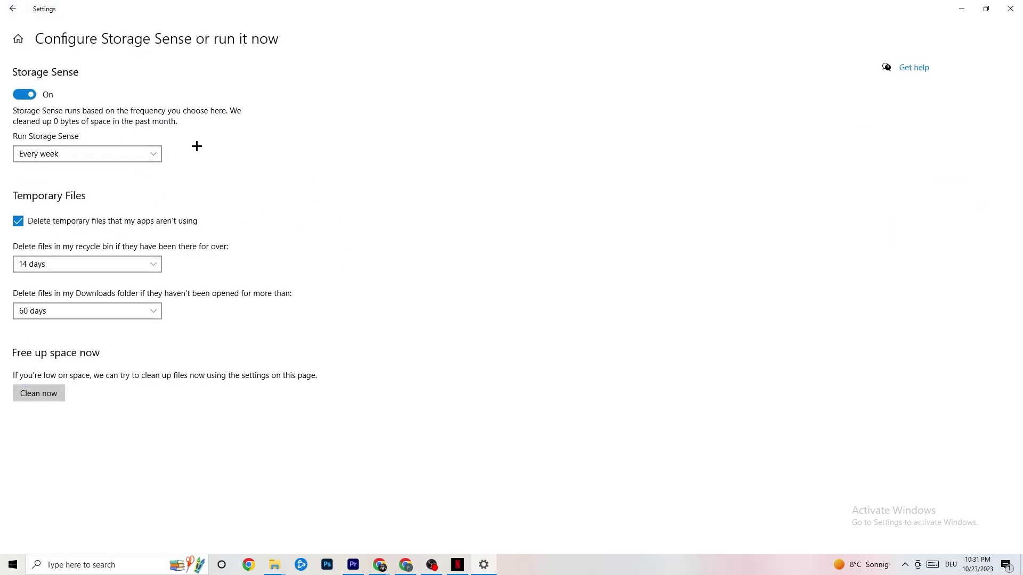
left_click(96, 155)
left_click(299, 199)
left_click(85, 263)
left_click(333, 217)
left_click(10, 6)
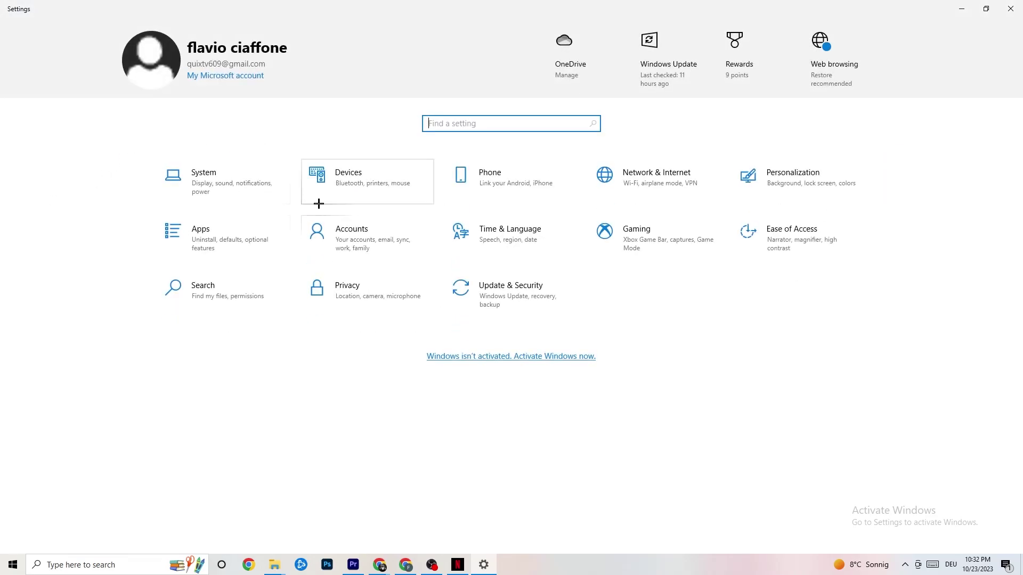
Open Gaming settings and select Game Mode in the left navigation.
left_click(681, 242)
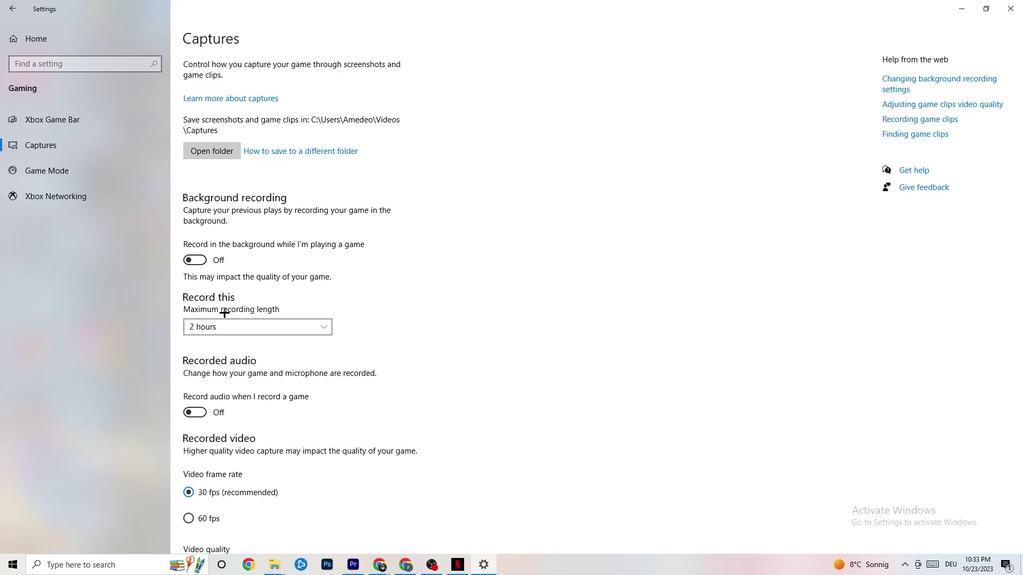
left_click(95, 172)
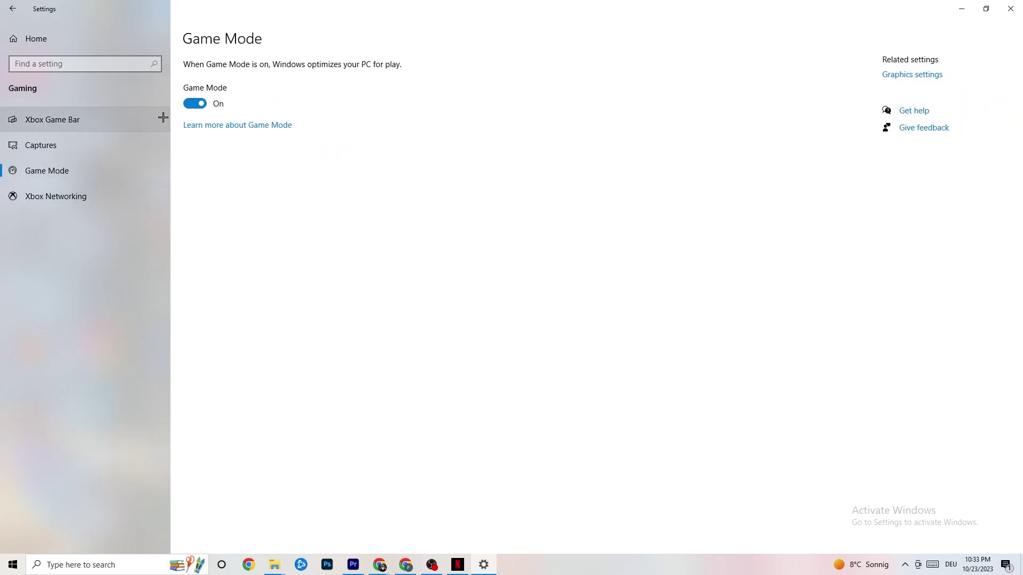